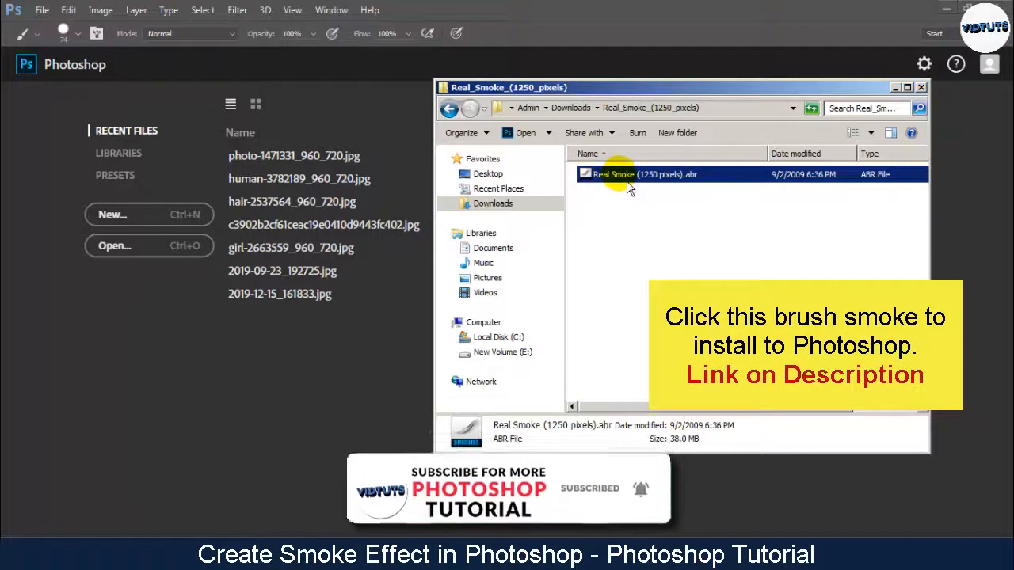
Load the brush set file Real Smoke (1250 pixels).abr into Photoshop
double_click(627, 178)
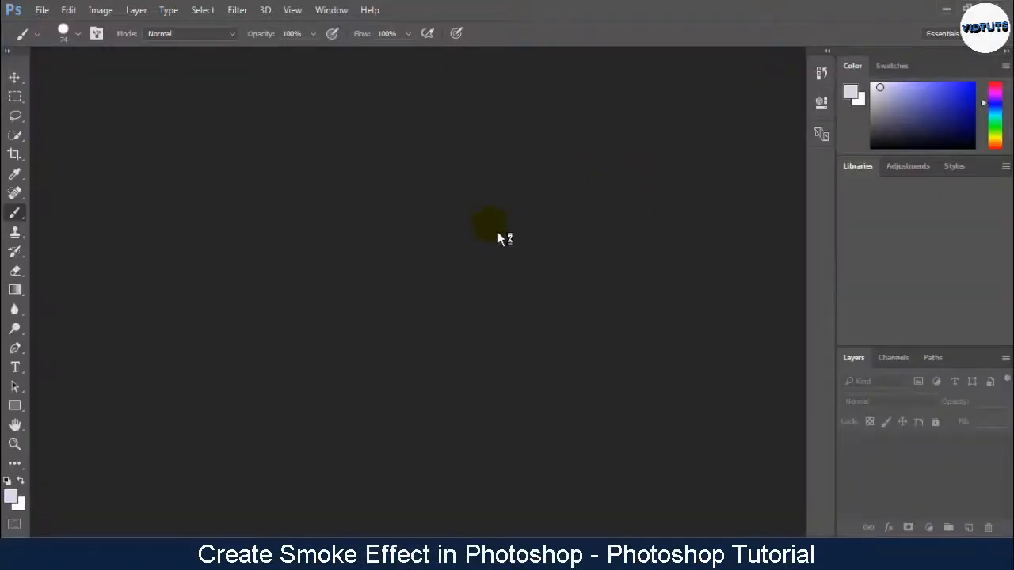
Create a 1920 x 1080 px document at 72 pixels/inch with White background contents
click(42, 10)
click(57, 24)
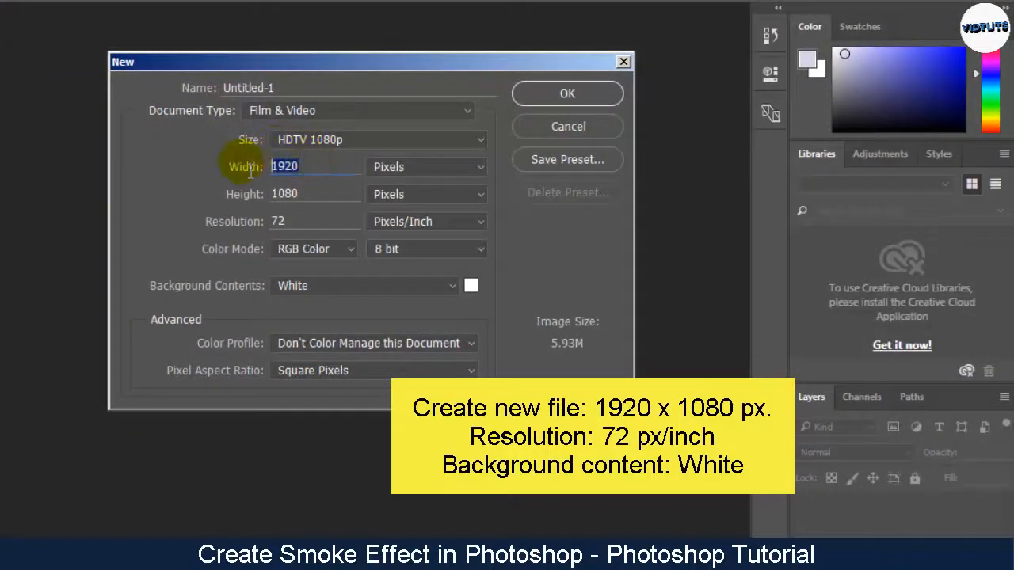
click(344, 291)
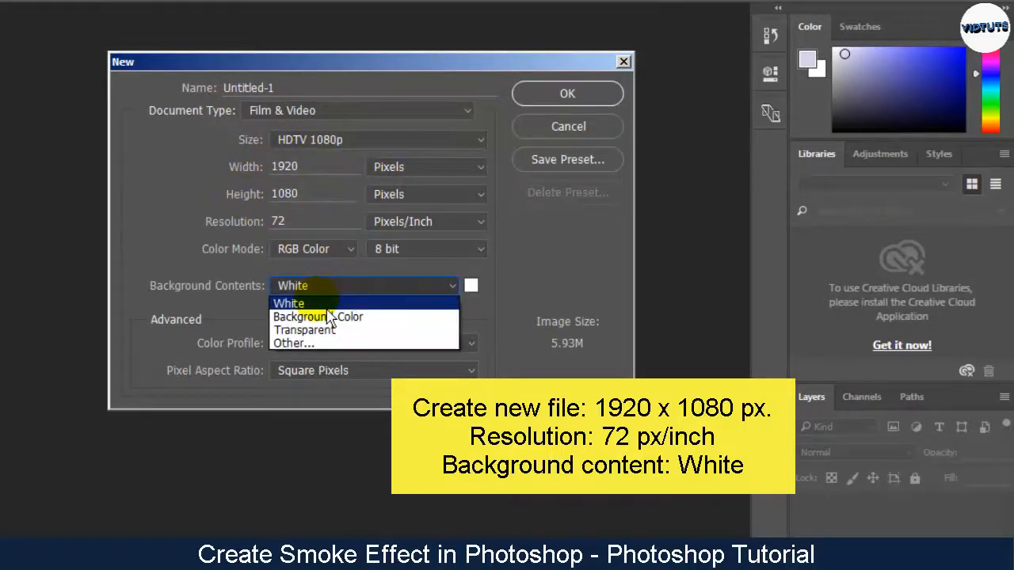
click(333, 306)
click(567, 93)
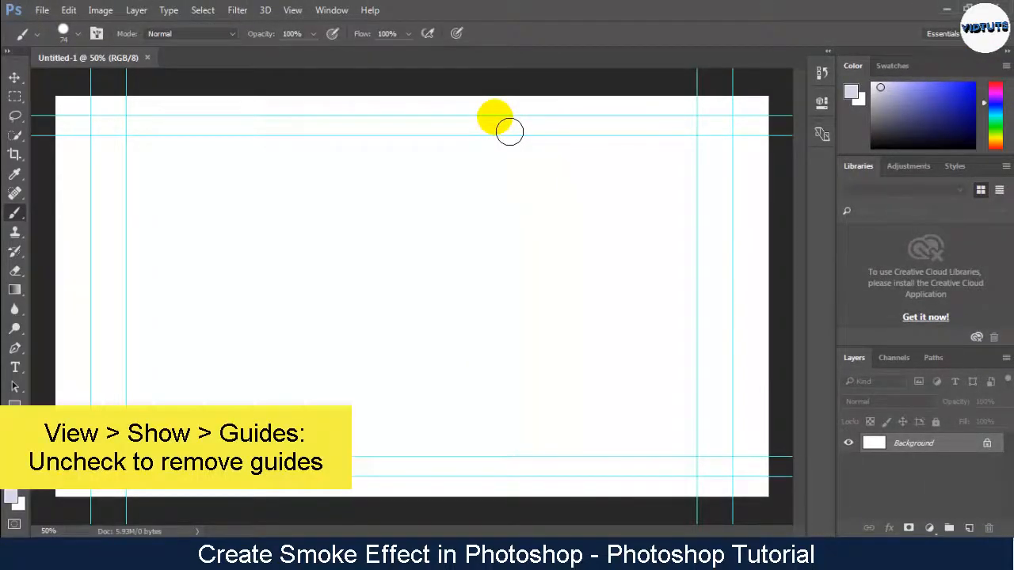
Hide the guides on the new document's canvas
click(292, 11)
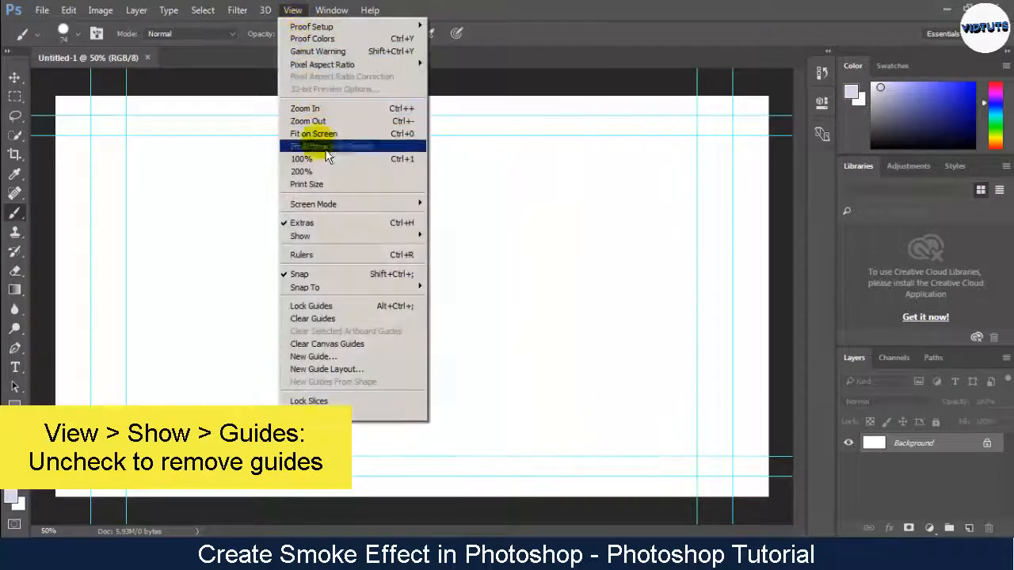
mouse_move(378, 242)
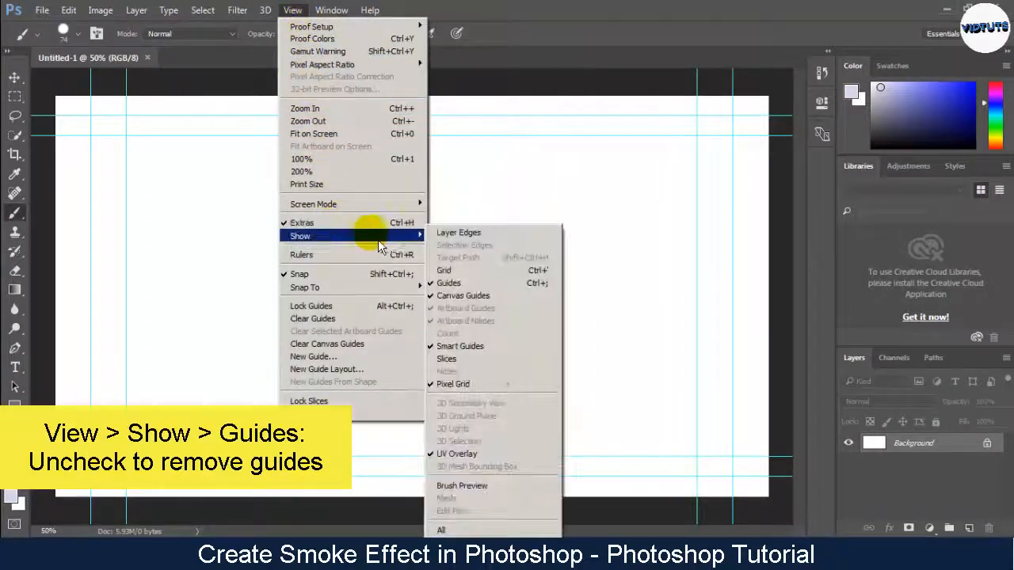
click(463, 283)
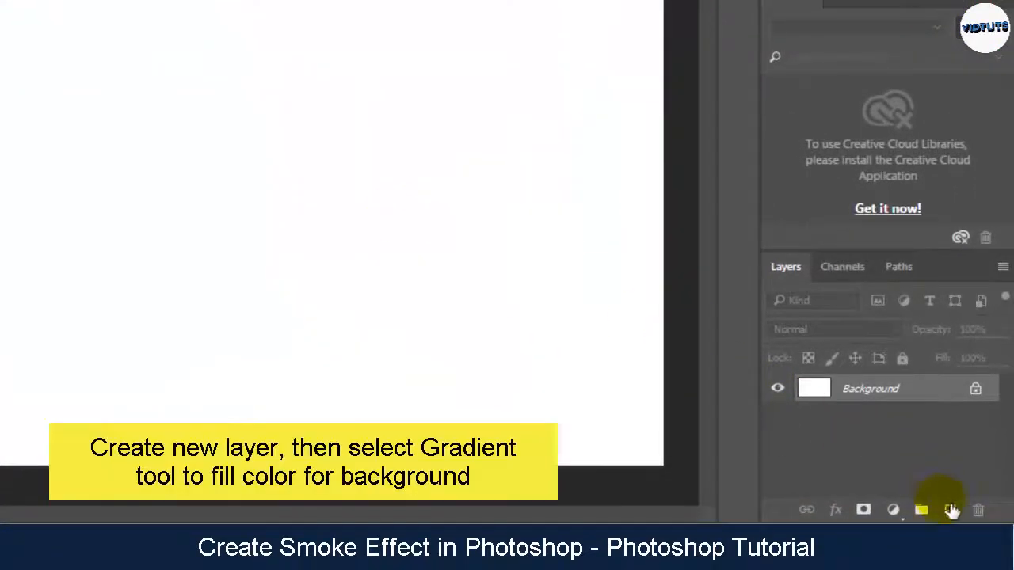
Add a new layer above the background and set the Gradient tool to radial
click(951, 511)
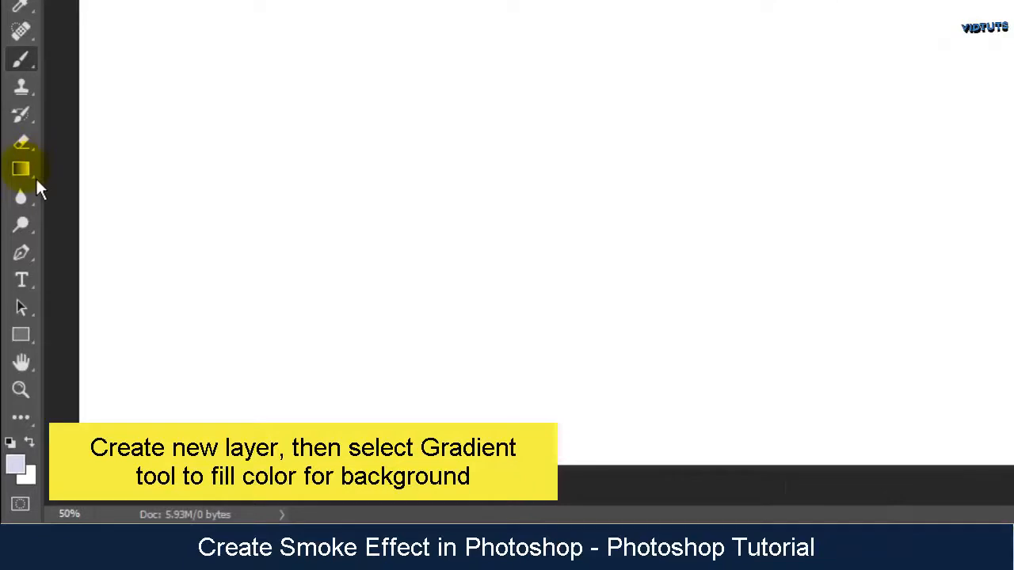
click(35, 174)
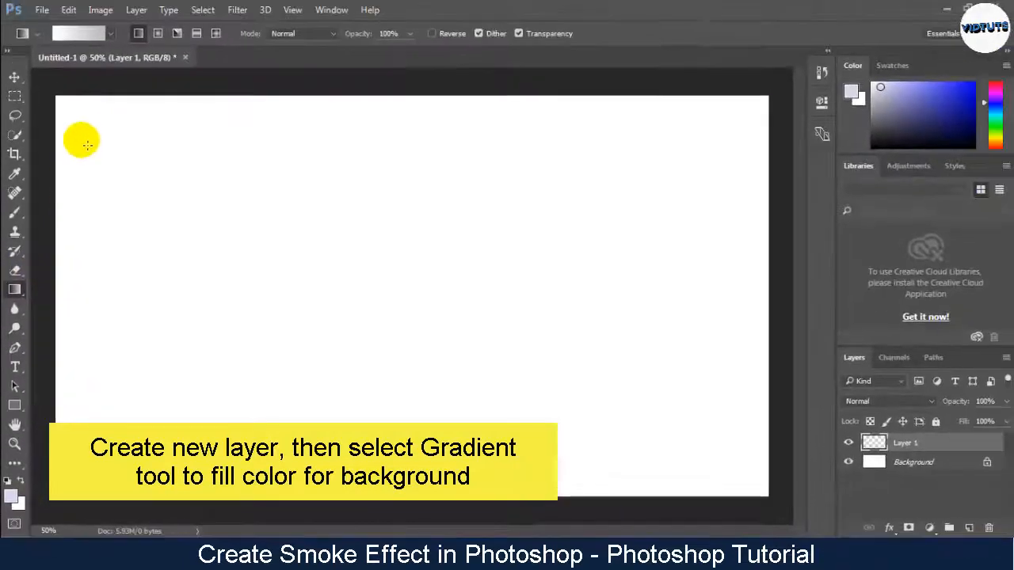
click(165, 36)
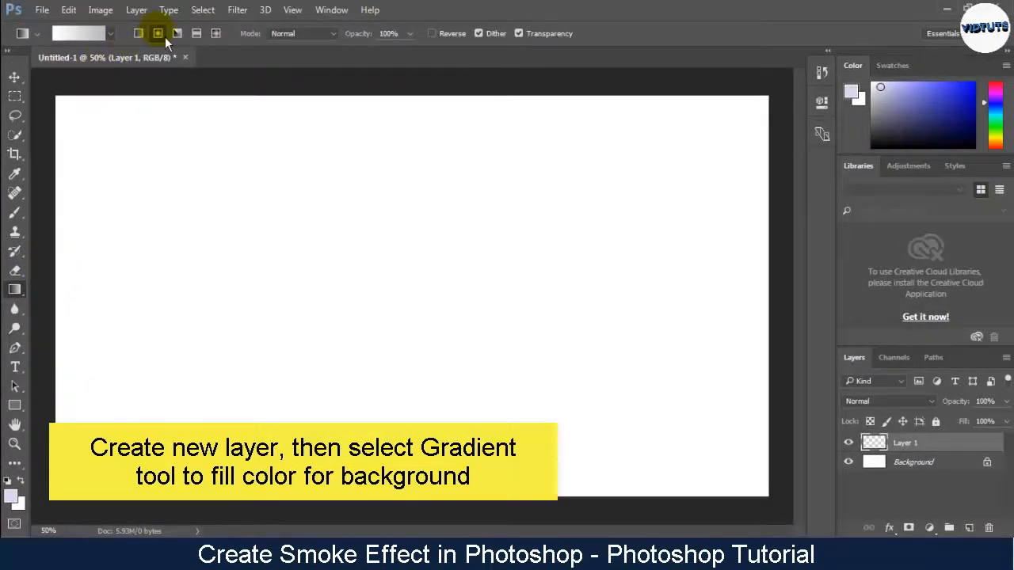
Set the gradient's end color stop to a8a8a8 and fill the new layer with the gradient from the canvas centre to its left edge
click(90, 35)
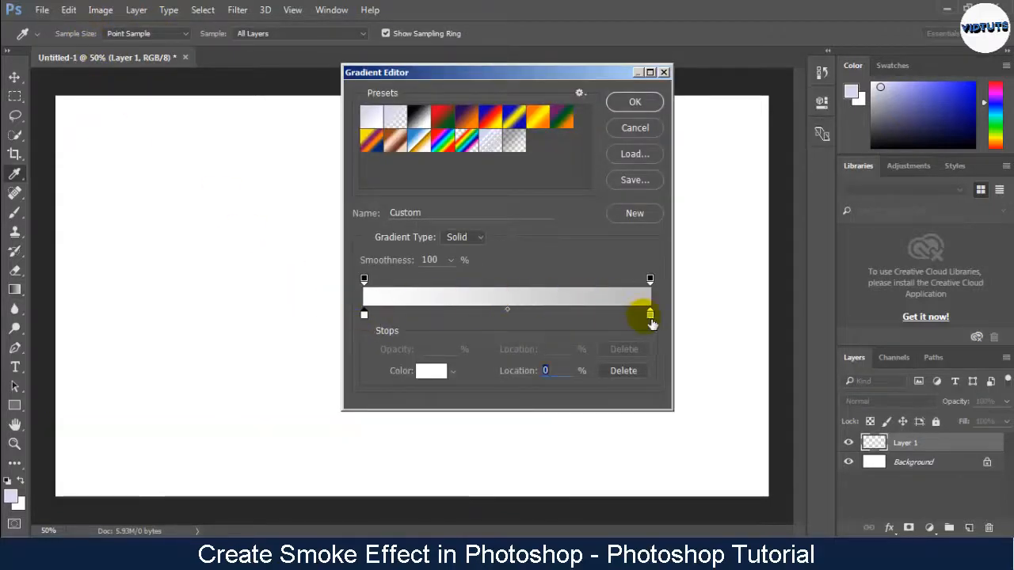
click(650, 316)
click(442, 371)
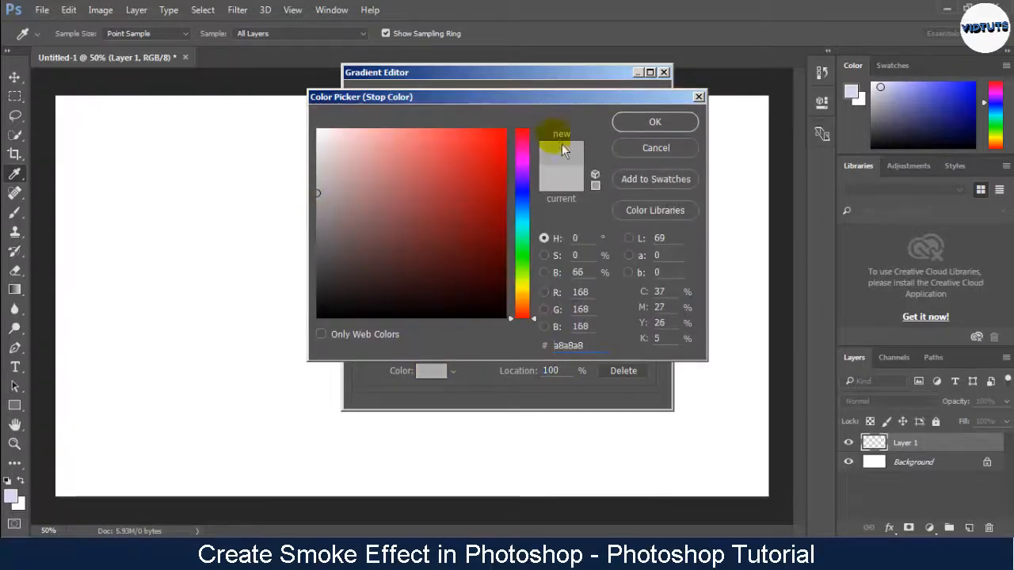
click(645, 128)
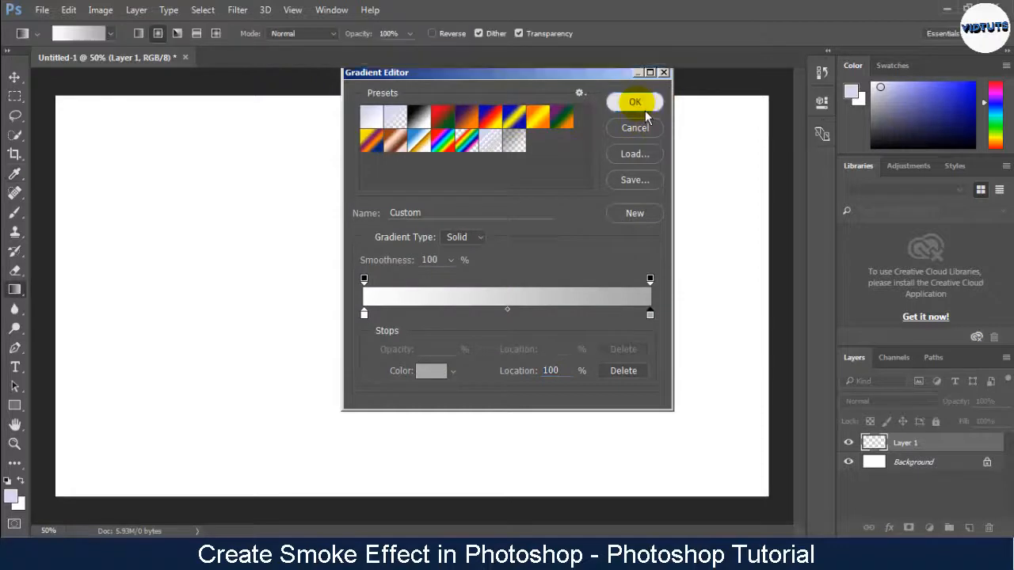
click(645, 110)
drag(396, 268, 52, 268)
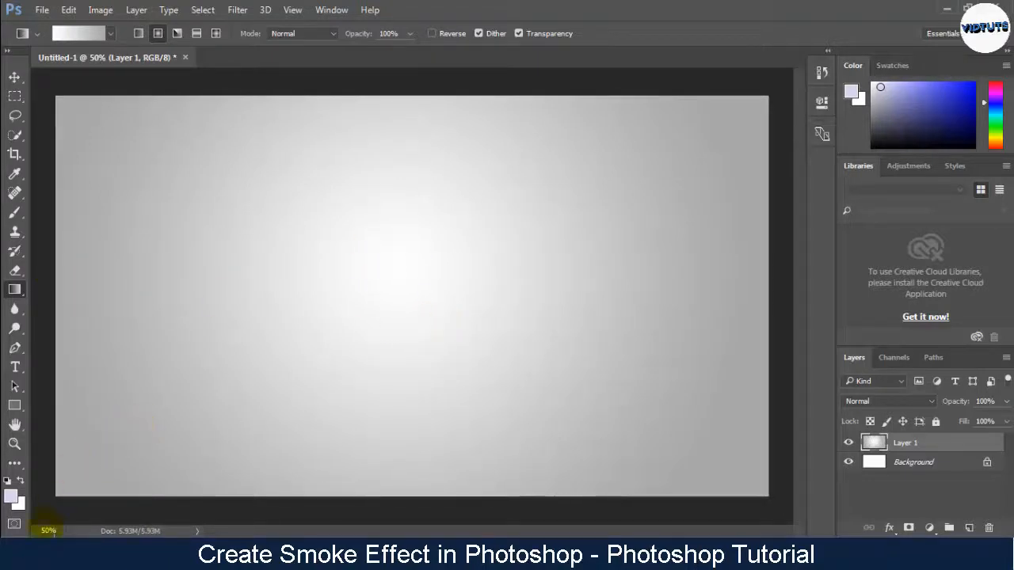
Place photo-1471331_960_720.jpg in the document, scaled to about 710% and centred horizontally on the canvas
click(68, 525)
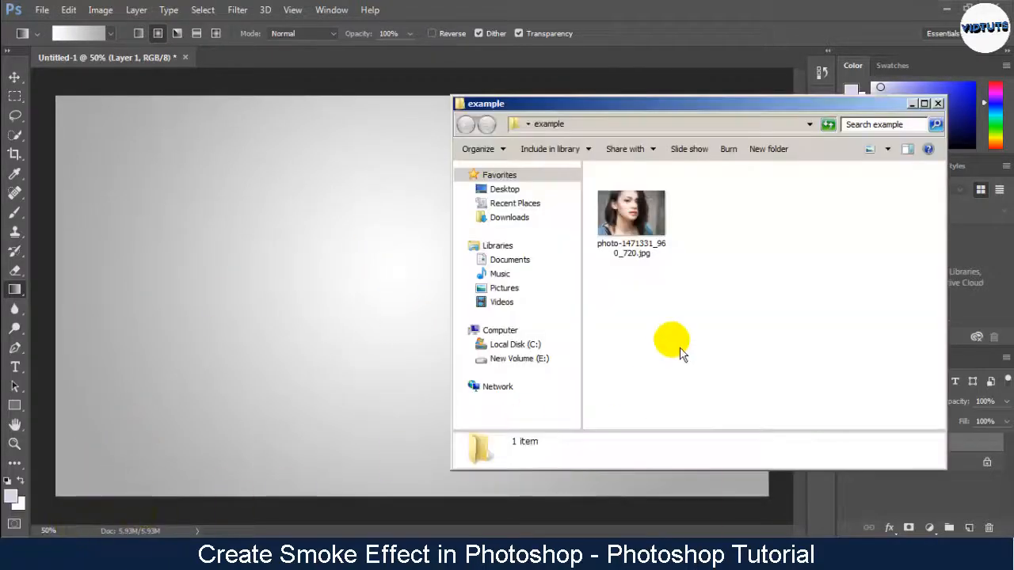
drag(643, 247, 306, 265)
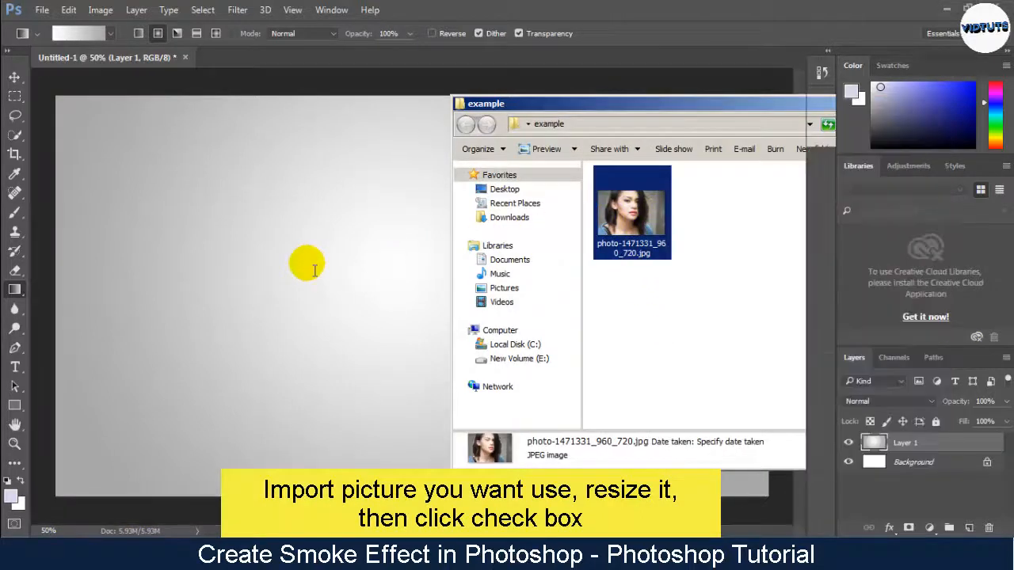
drag(389, 275, 178, 104)
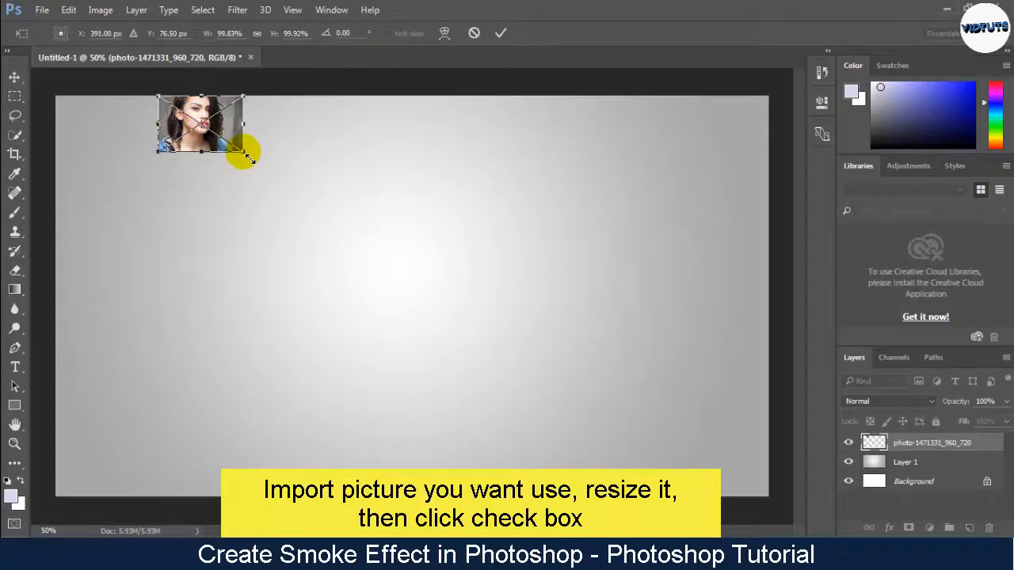
drag(247, 157, 765, 499)
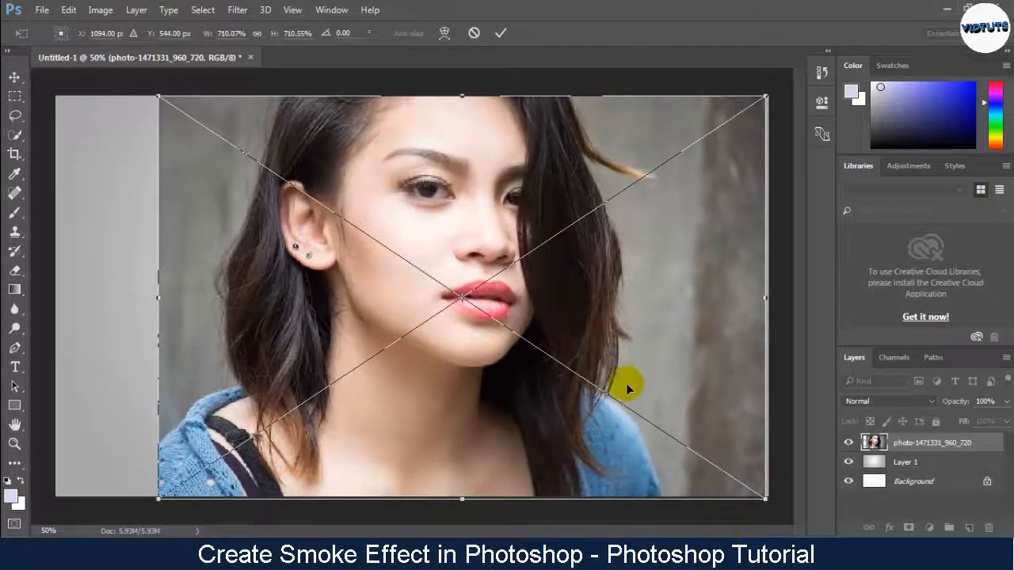
drag(627, 388, 582, 368)
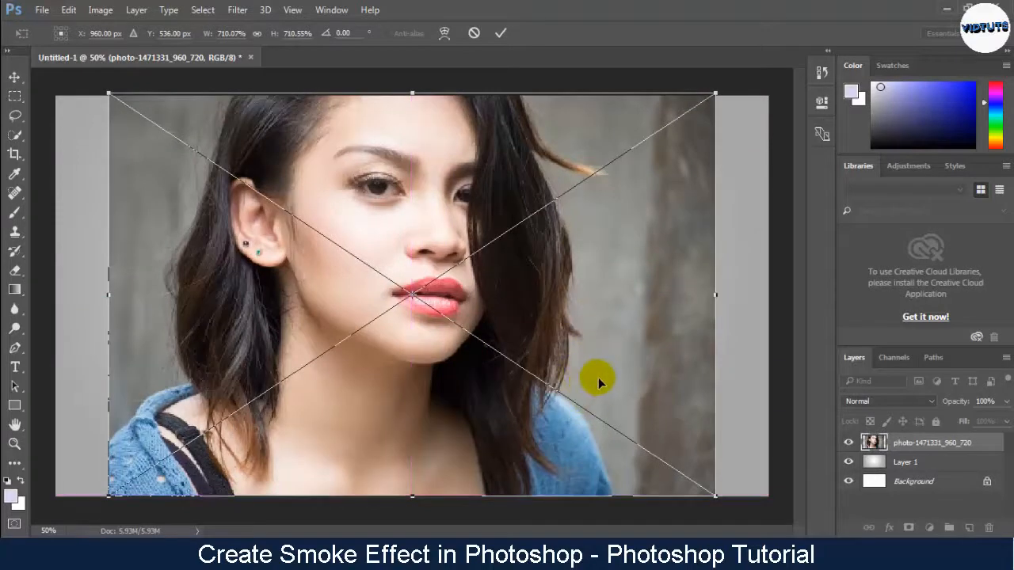
click(501, 34)
key(g)
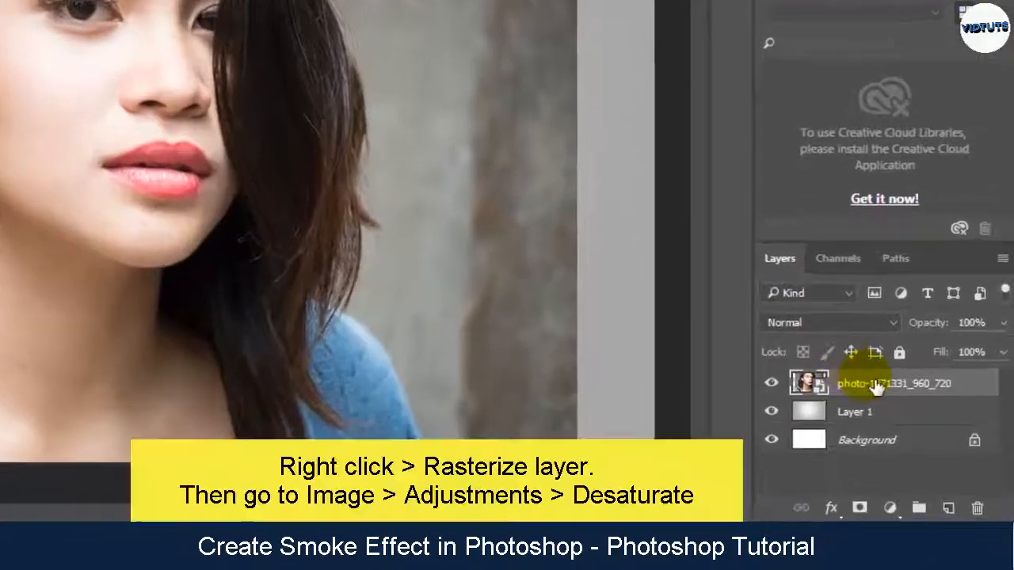
Rasterize the placed photo layer and desaturate it
right_click(919, 443)
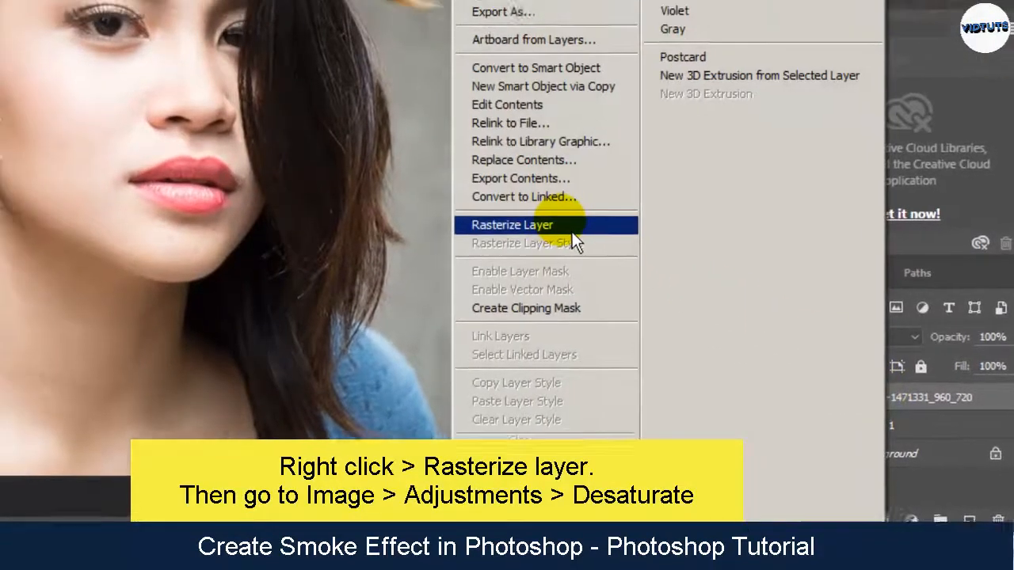
click(529, 214)
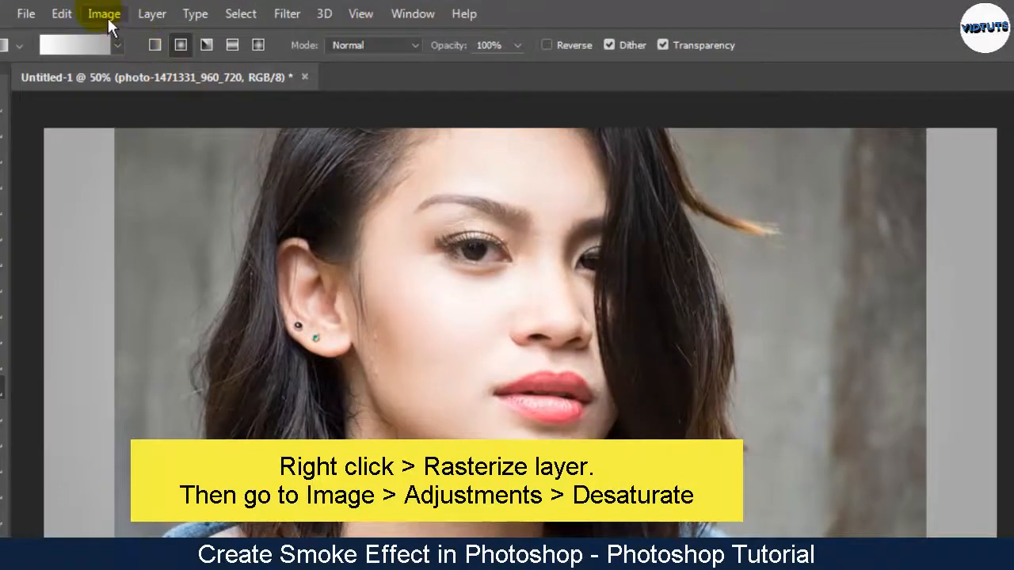
click(108, 18)
mouse_move(134, 62)
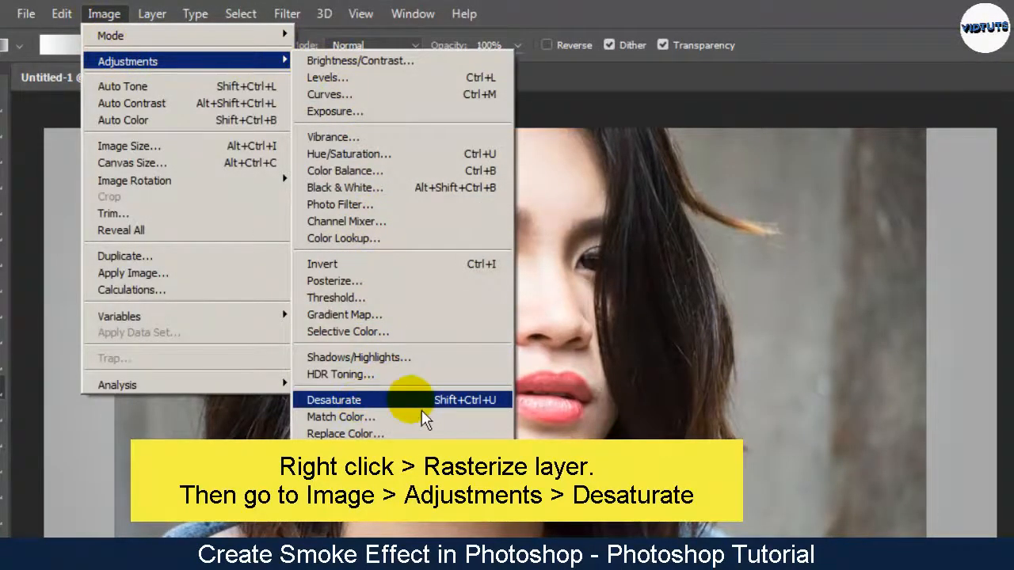
click(365, 400)
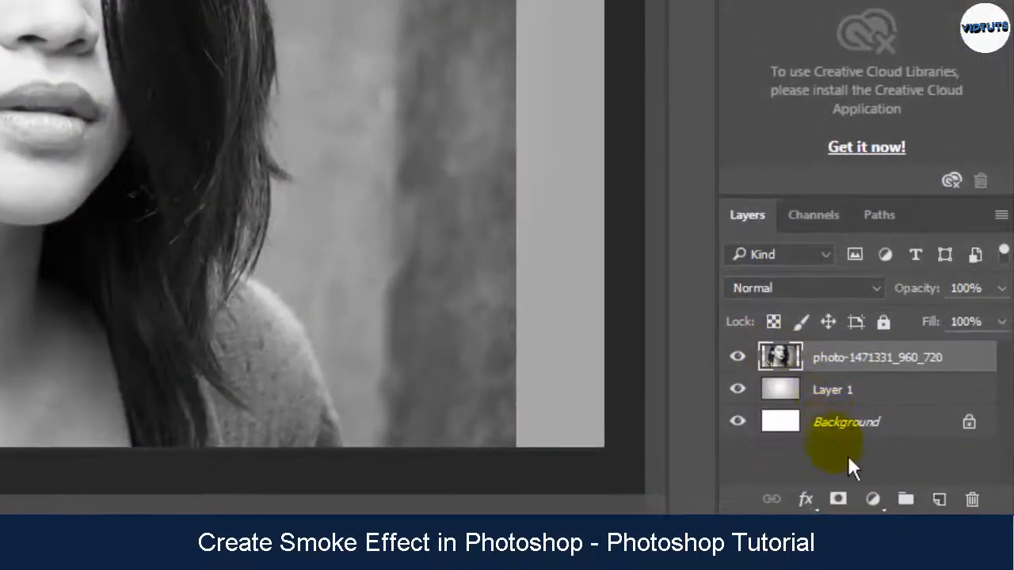
Add a black layer mask that hides the desaturated photo and activate the Brush tool
alt+click(854, 507)
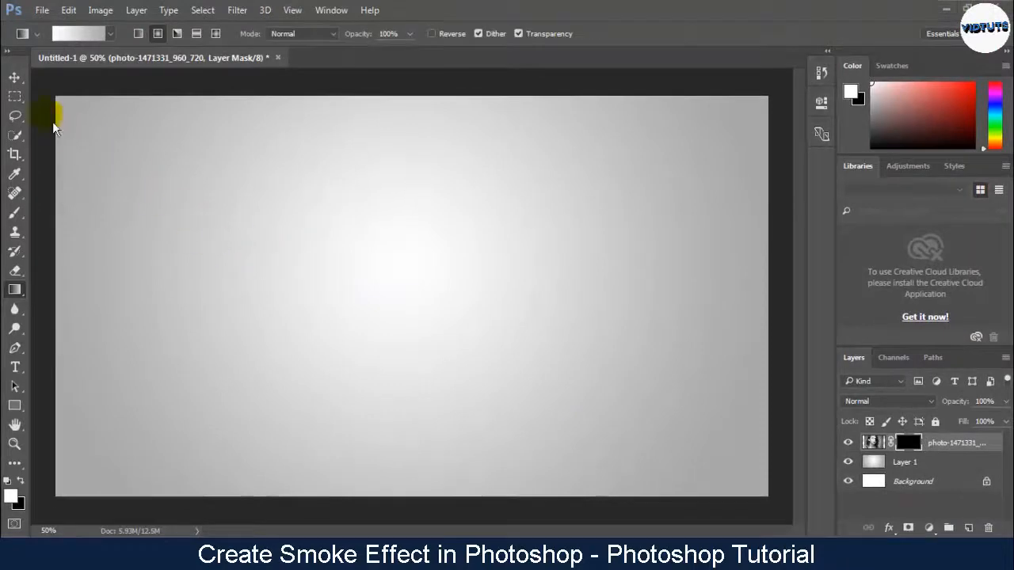
click(14, 78)
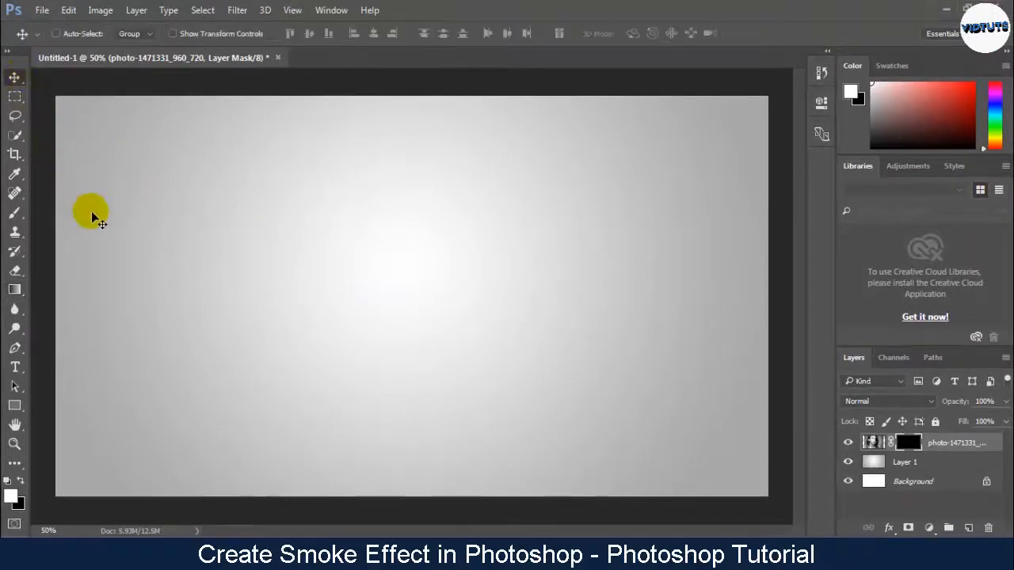
click(14, 212)
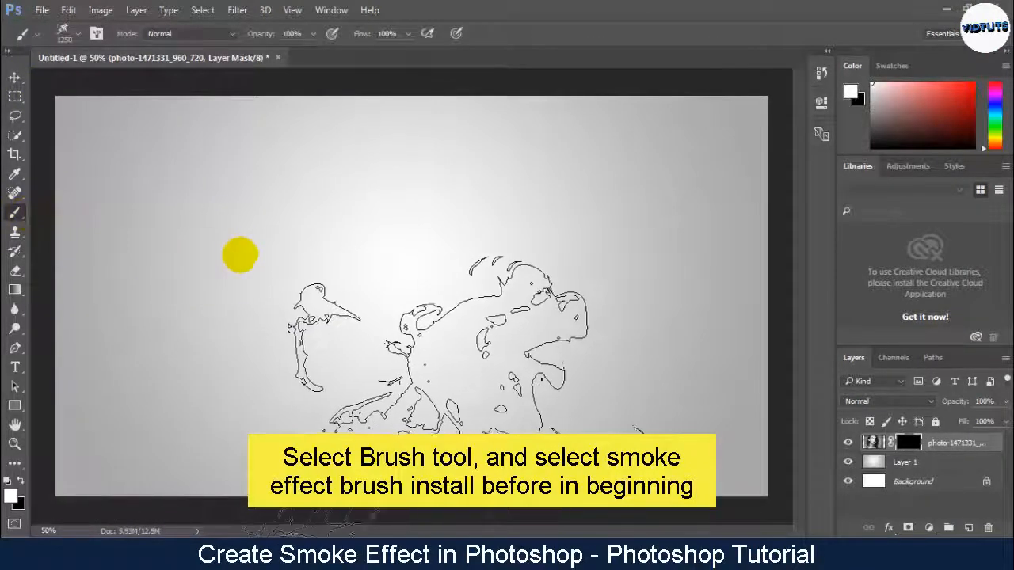
Paint white on the photo's mask with different 1250 px smoke brushes to reveal the face, neck and the hair around the ear
right_click(392, 268)
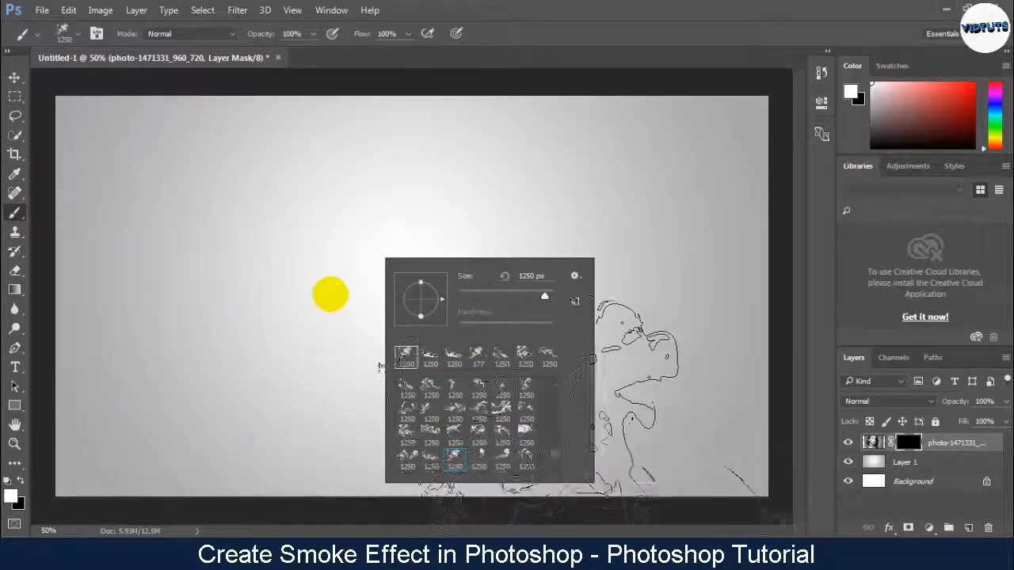
click(343, 290)
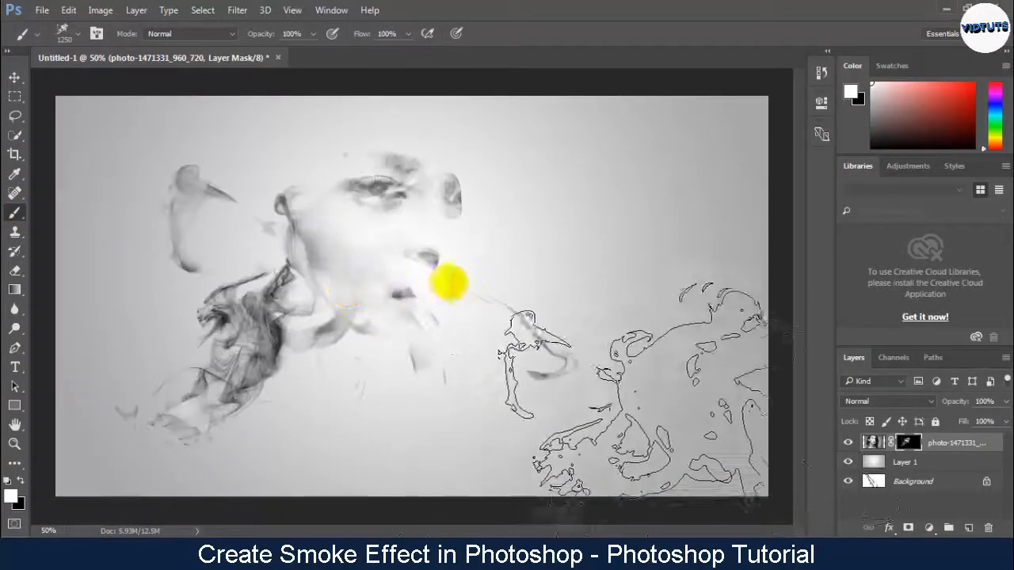
click(403, 390)
right_click(456, 251)
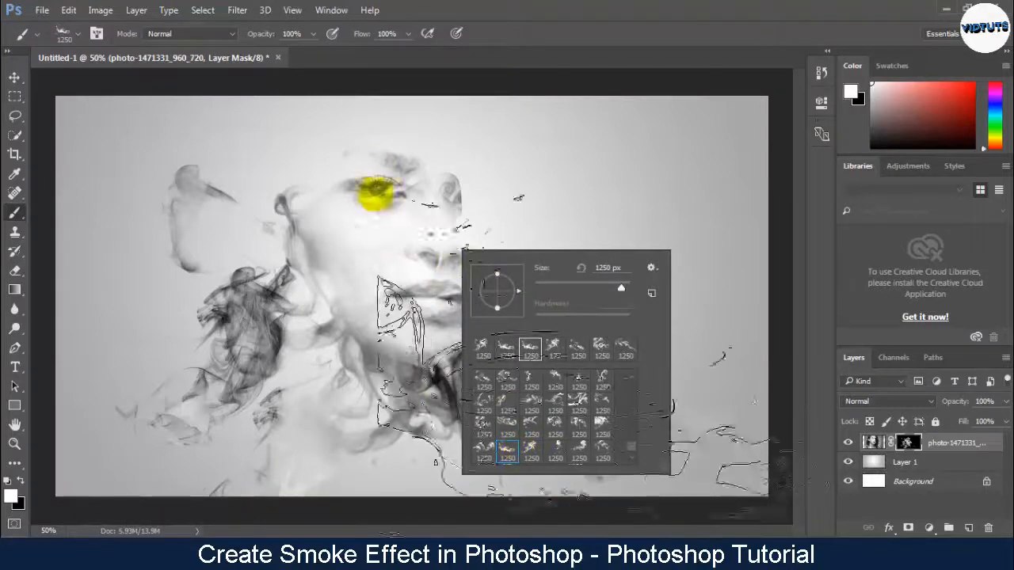
click(425, 187)
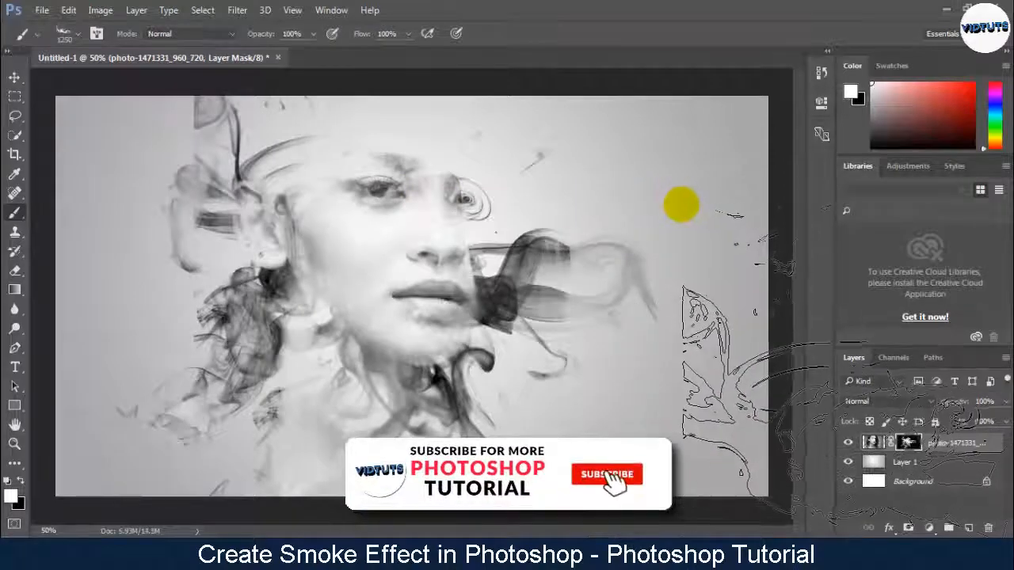
Rotate the smoke brush tip and stamp it on the mask to reveal the dark hair along the right side of the face
right_click(473, 293)
drag(531, 346, 520, 317)
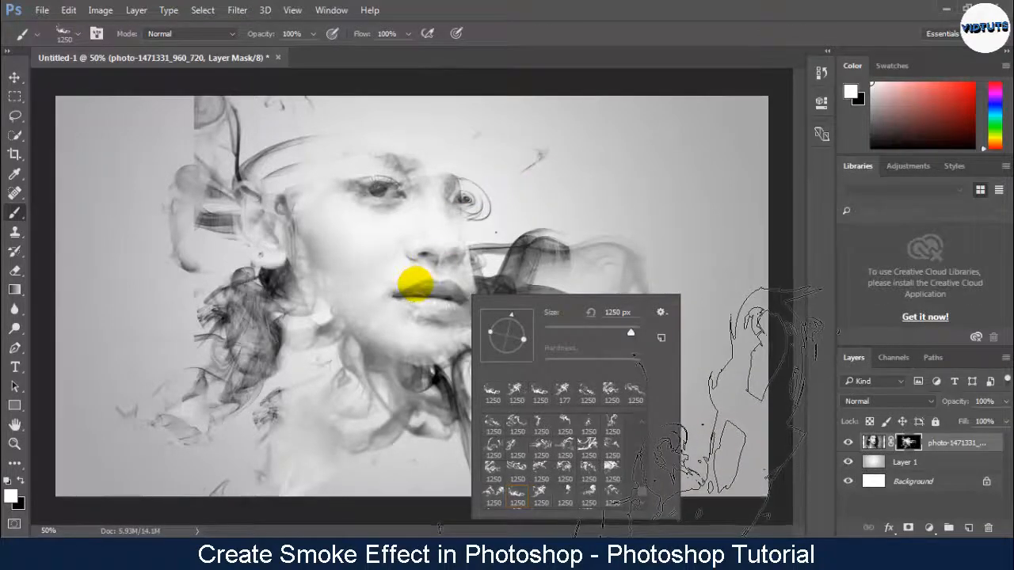
click(415, 280)
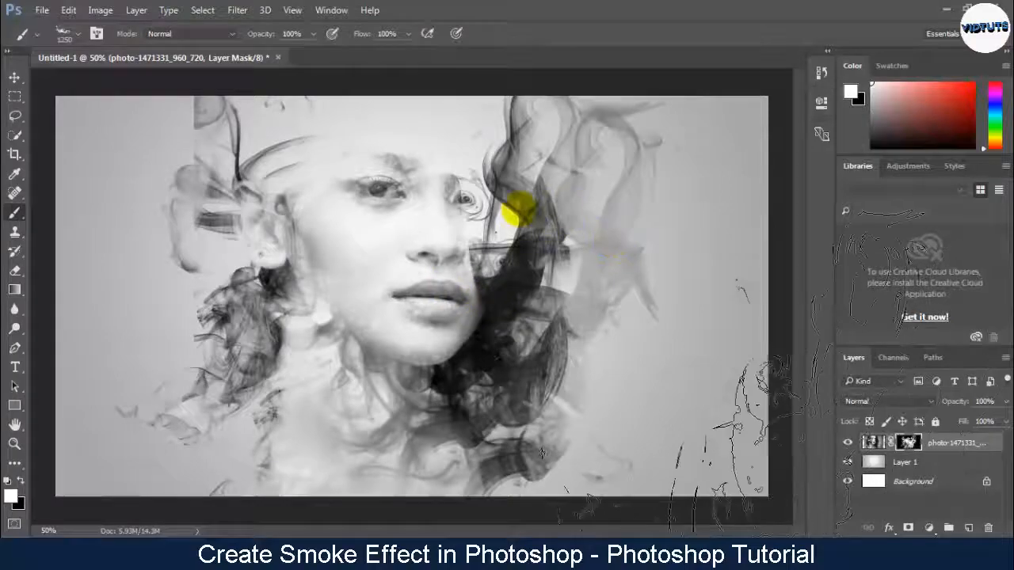
Choose another 1250 px smoke brush and stamp white on the photo's mask to reveal the forehead, ear and hair along the upper edge
right_click(516, 204)
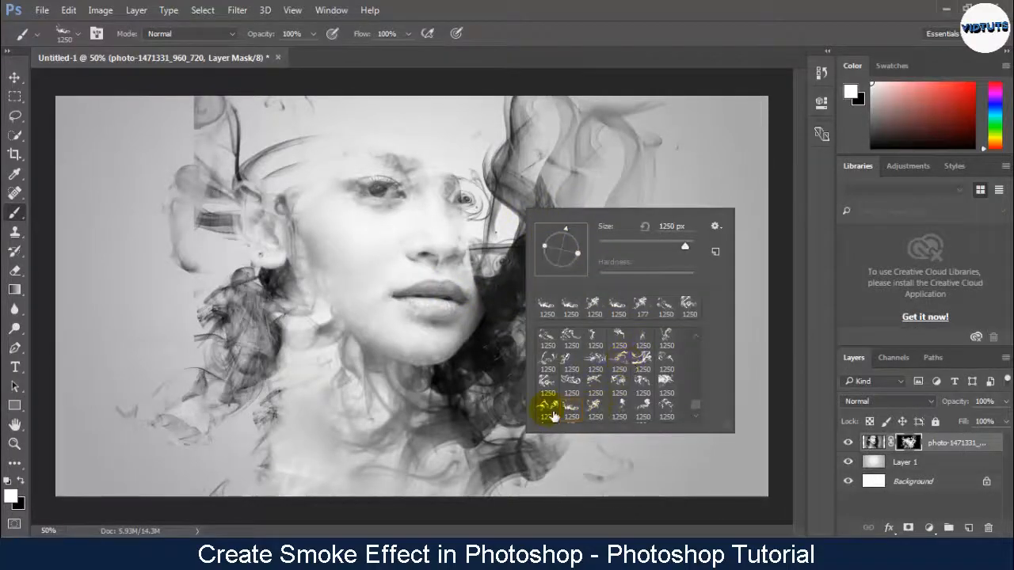
click(548, 411)
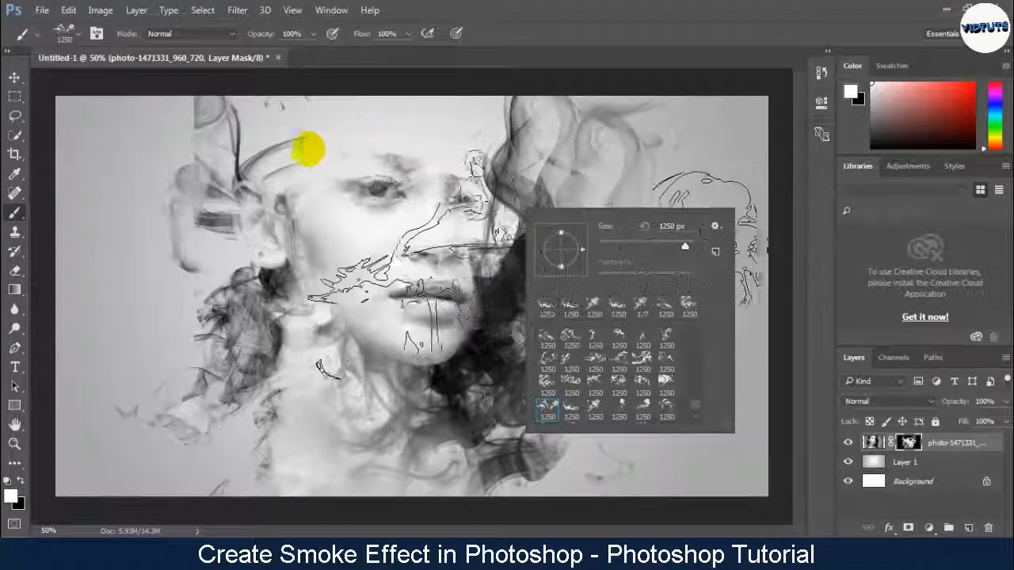
click(230, 155)
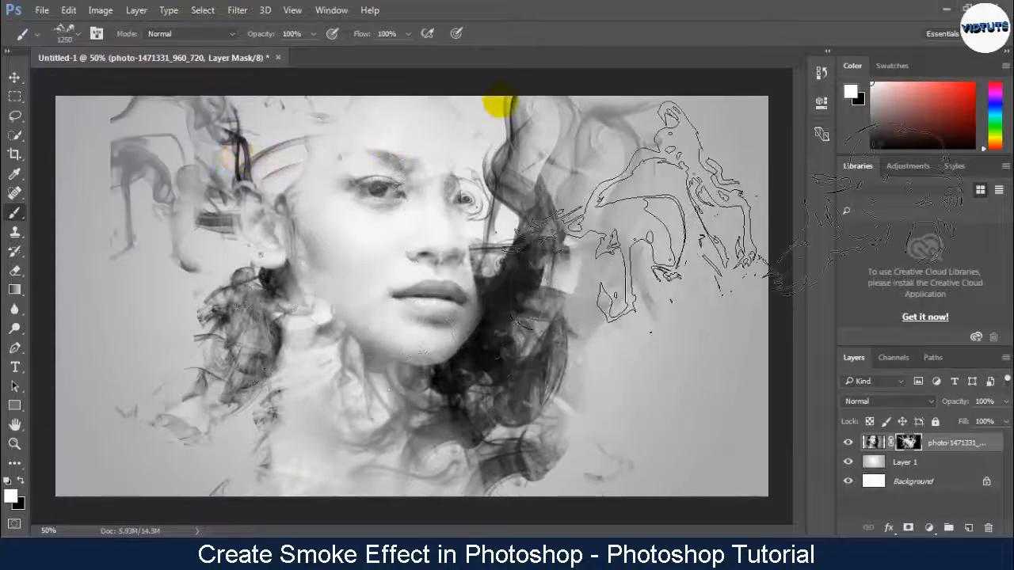
click(499, 106)
click(405, 143)
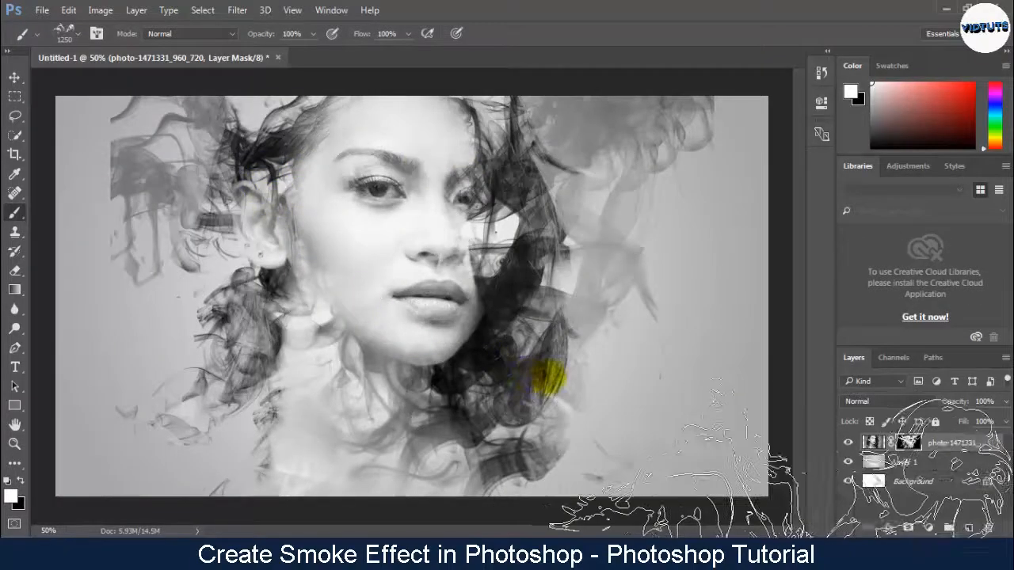
Pick a different 1250 px smoke brush, rotate its tip clockwise and stamp it on the mask to fill in the dark hair right of the face
right_click(458, 325)
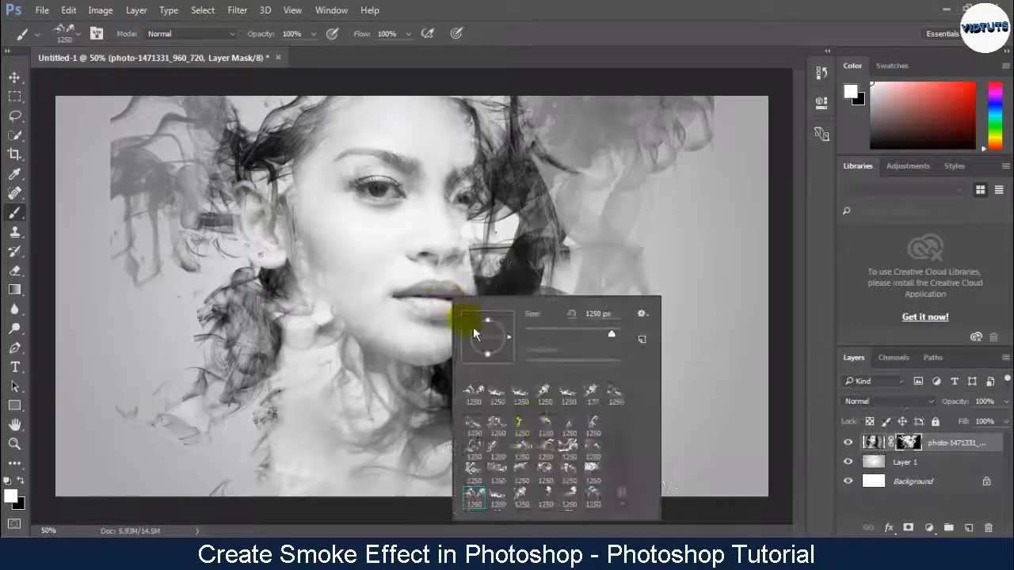
click(569, 449)
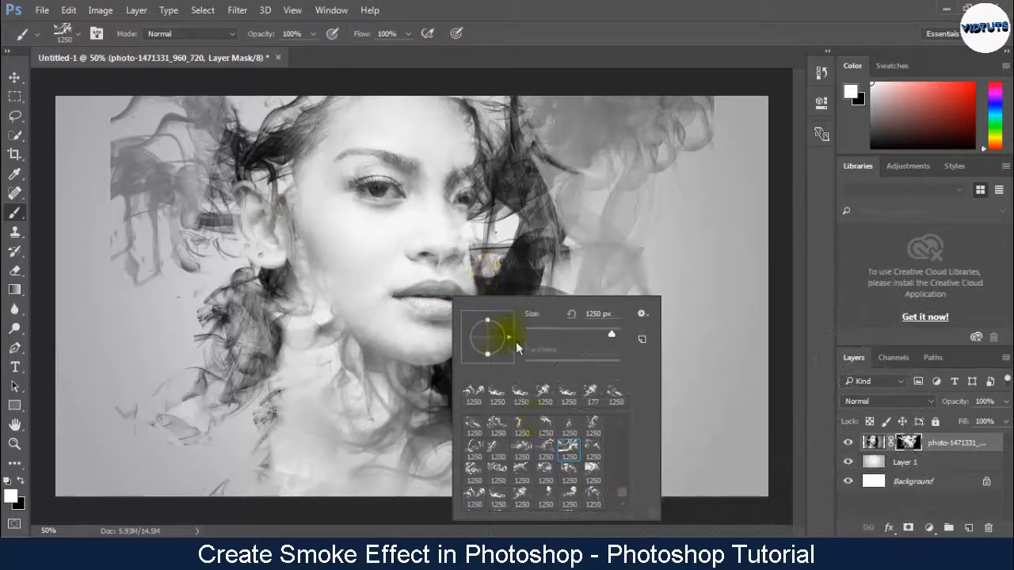
click(526, 457)
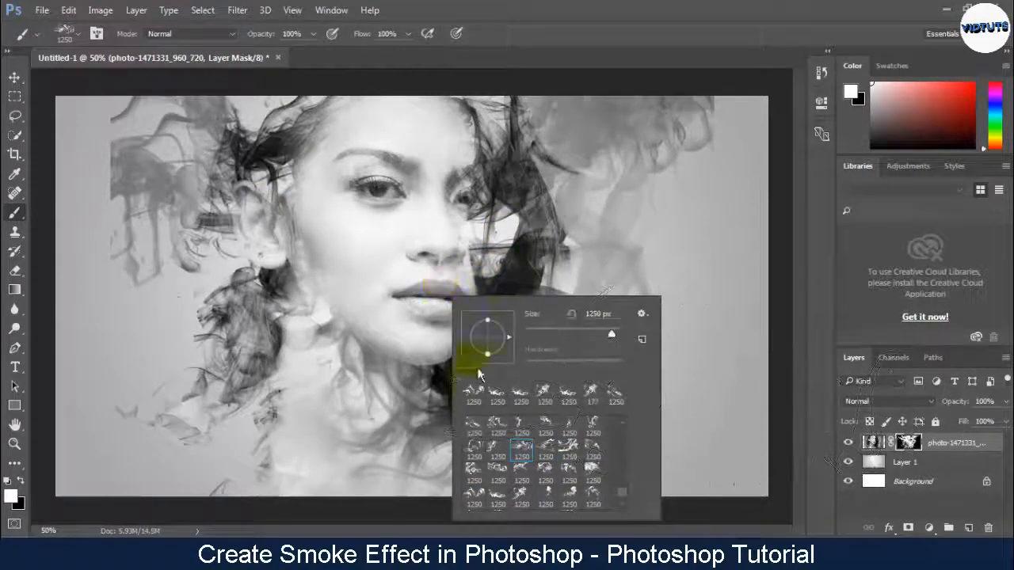
drag(514, 342, 508, 362)
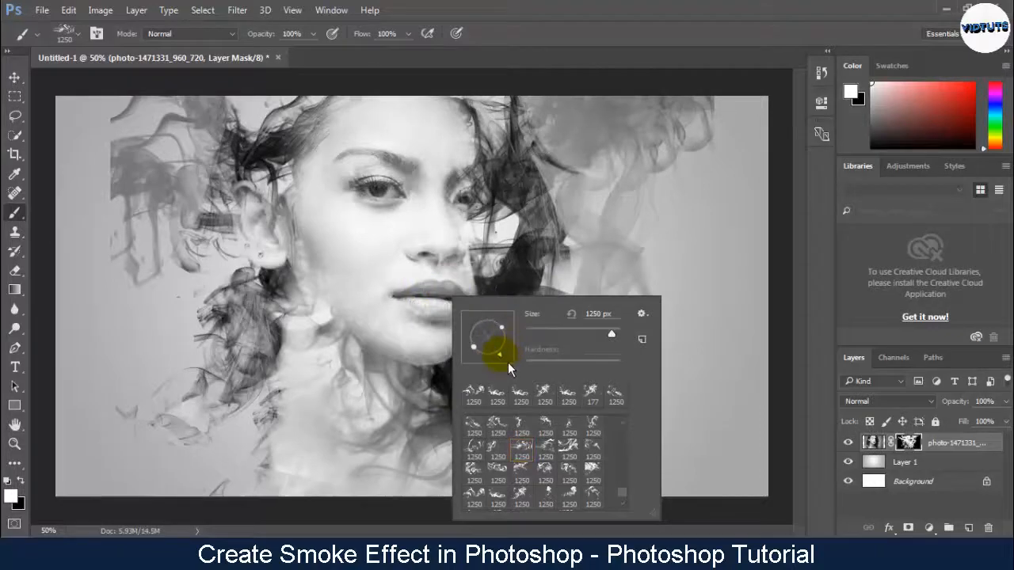
click(561, 238)
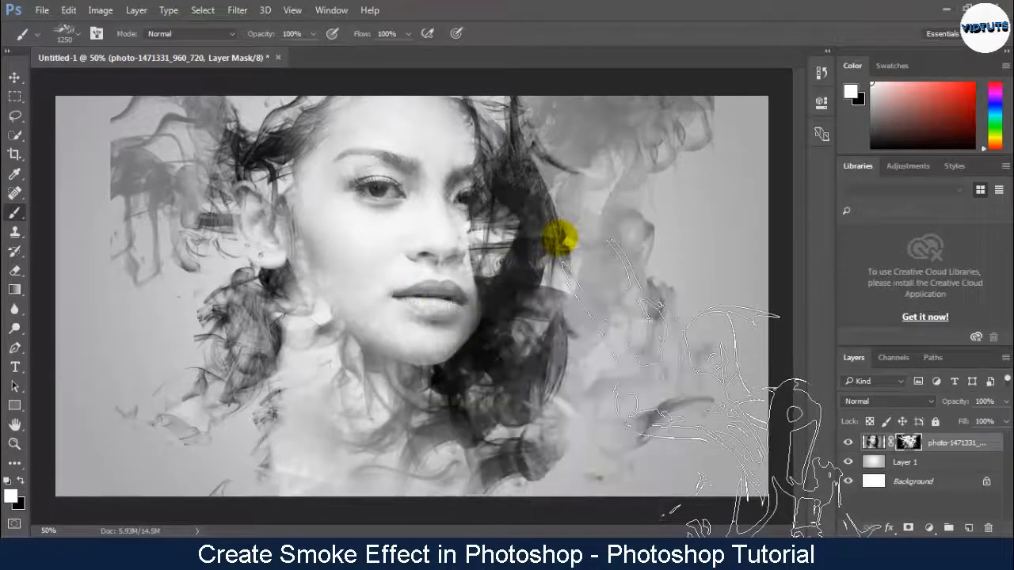
click(536, 275)
click(554, 242)
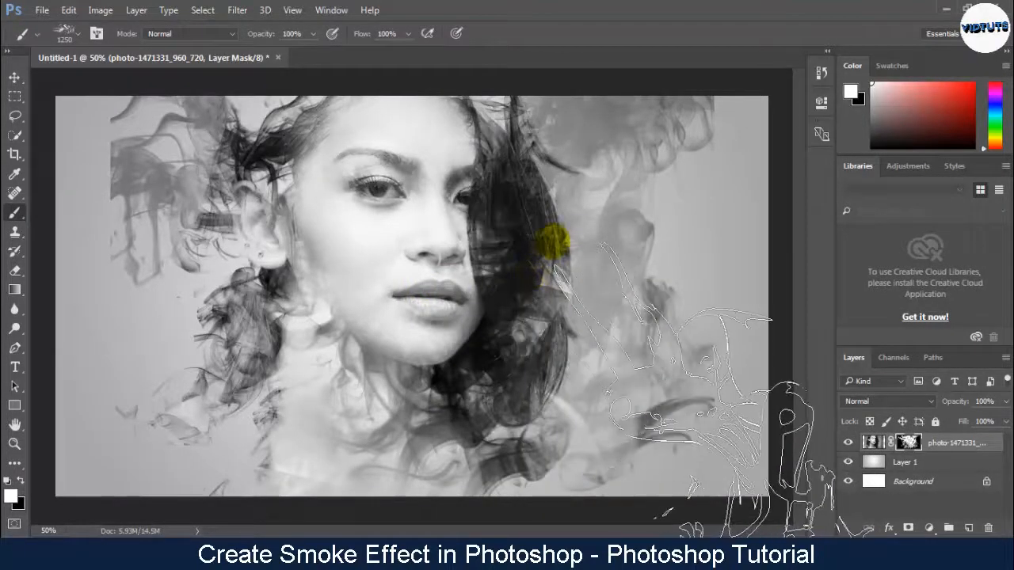
click(575, 220)
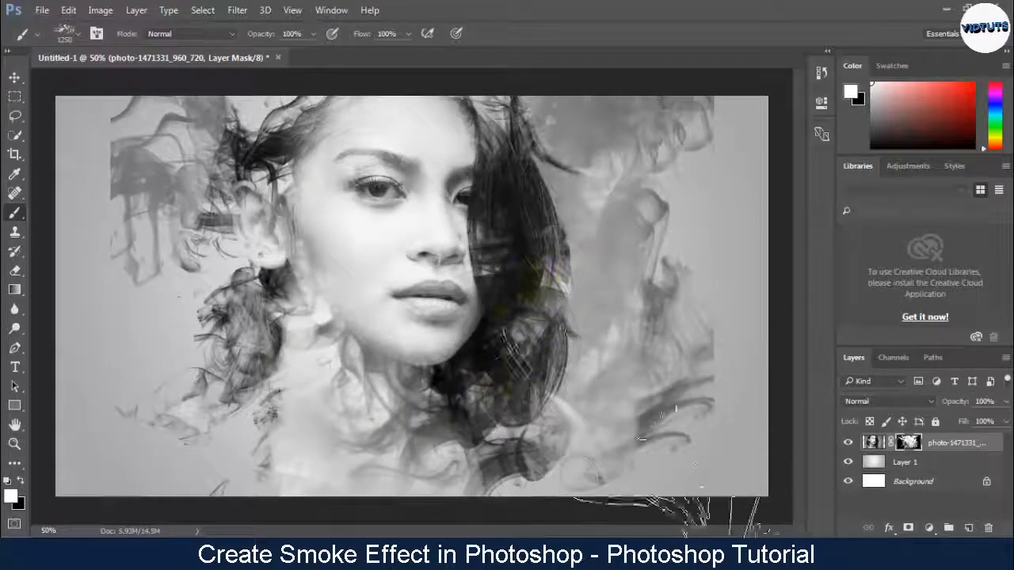
Stamp the rotated smoke brush on the mask to reveal the hair below the ear, the neck and more smoke at the far right
click(313, 394)
click(278, 394)
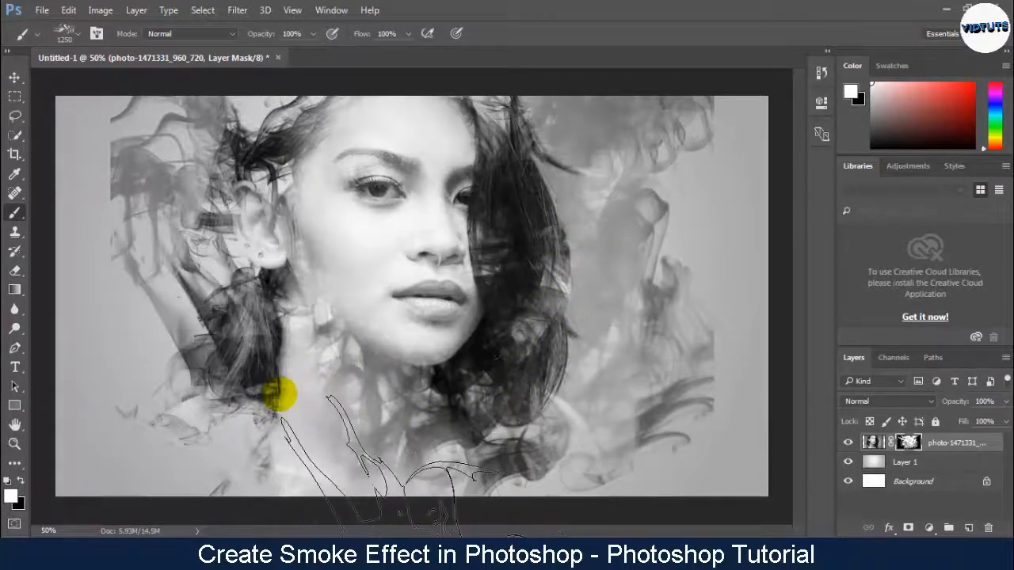
click(600, 202)
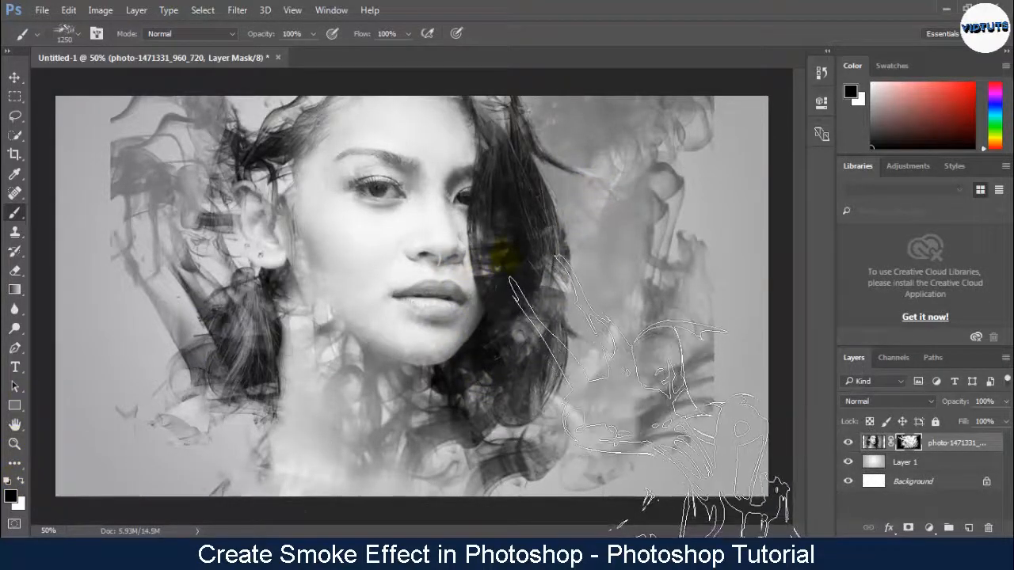
Paint black smoke shapes on the mask to carve light wisps across the hair right of the face, and target the photo layer's image
right_click(507, 258)
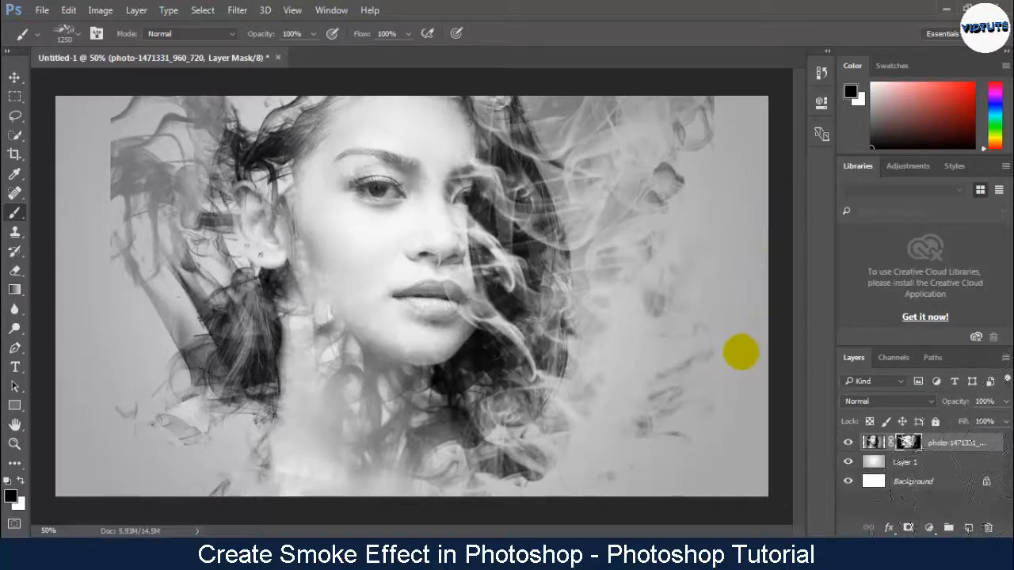
key(ctrl+2)
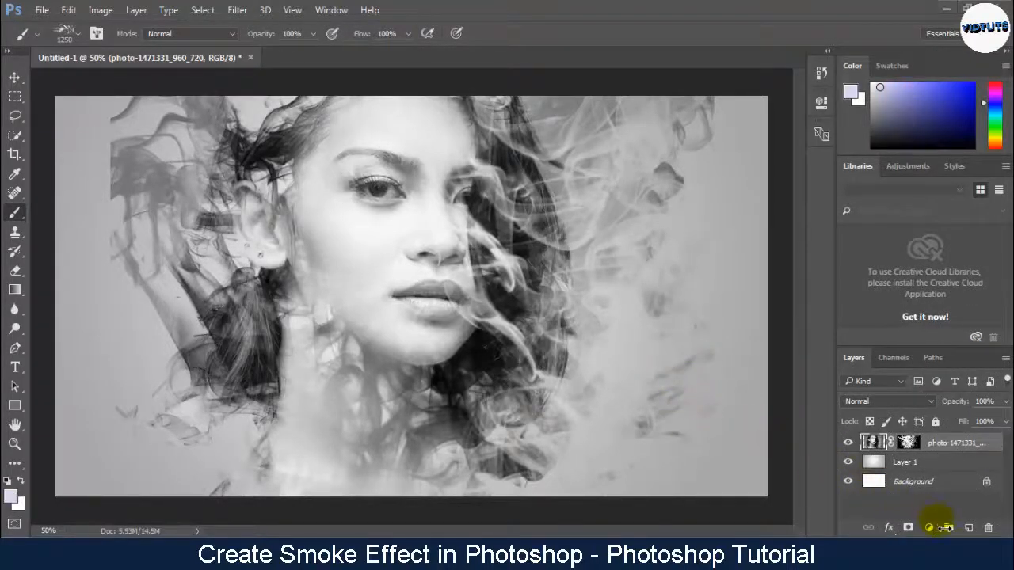
Add a Levels adjustment layer above the photo with default settings and set its blend mode to Overlay
click(931, 528)
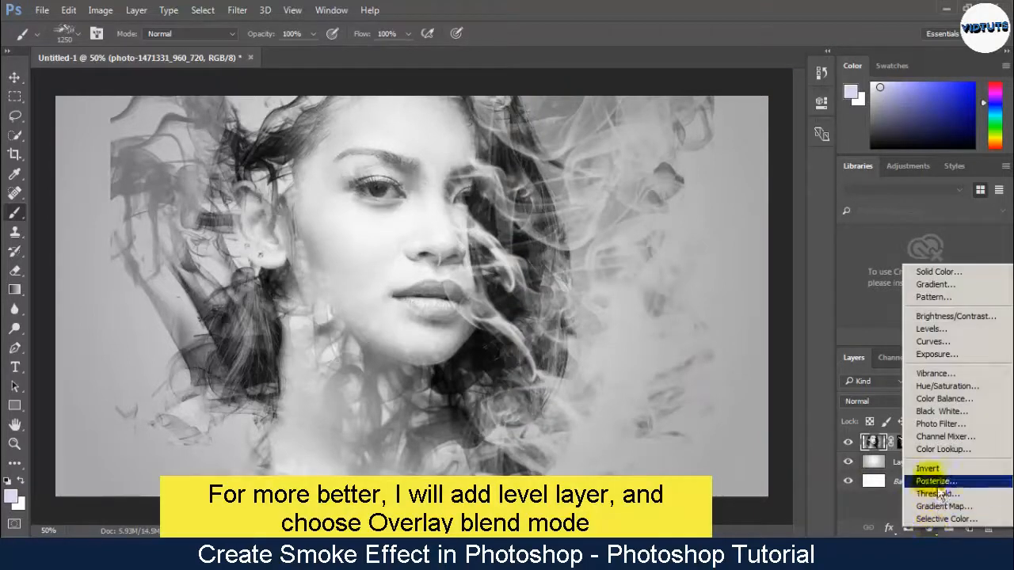
click(939, 332)
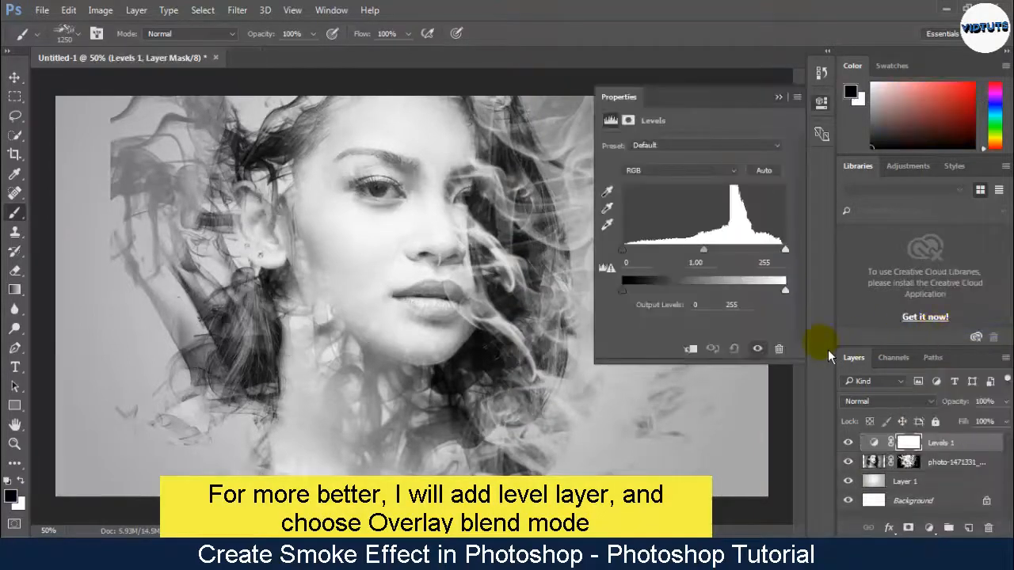
click(880, 403)
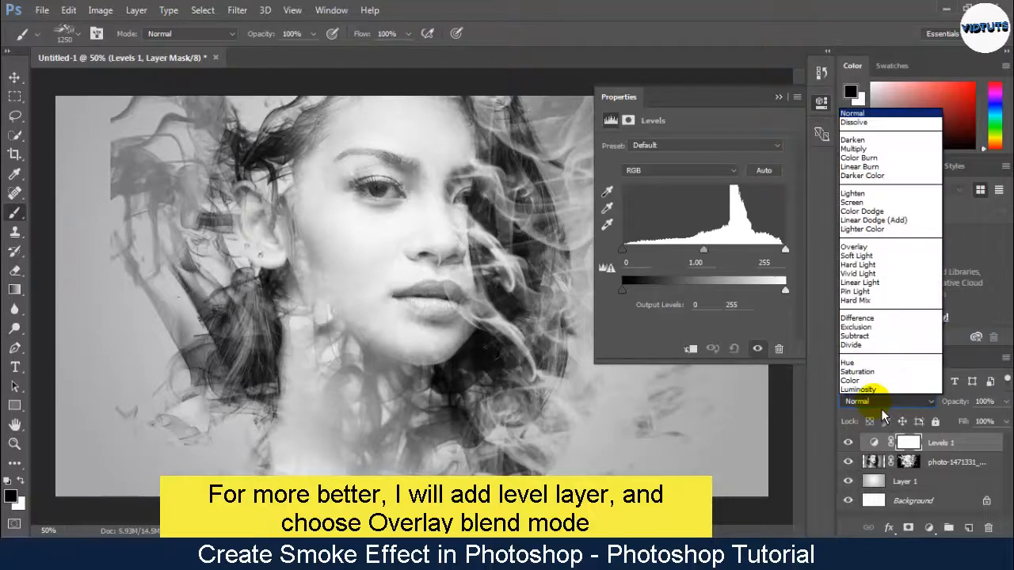
click(878, 249)
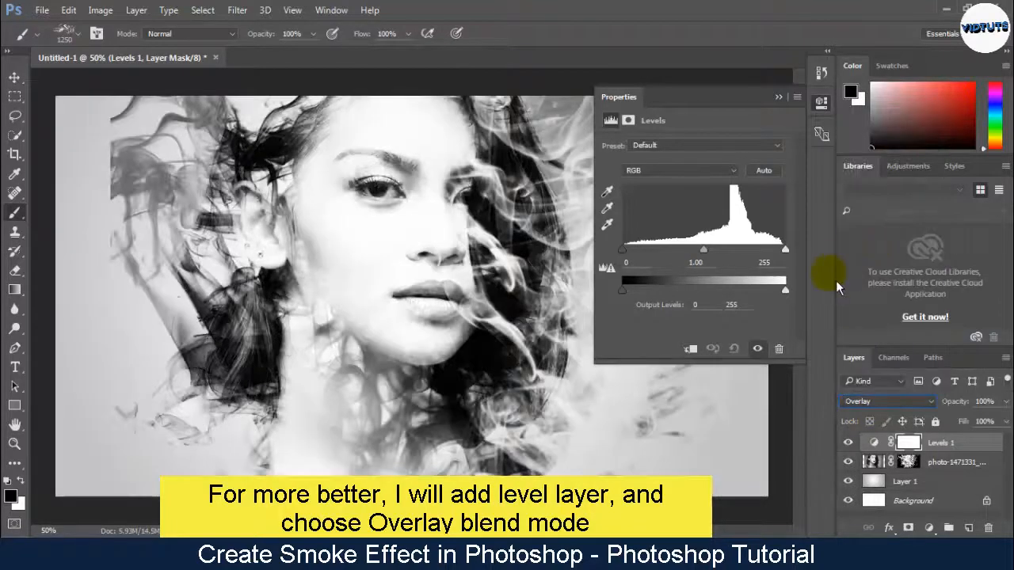
click(780, 97)
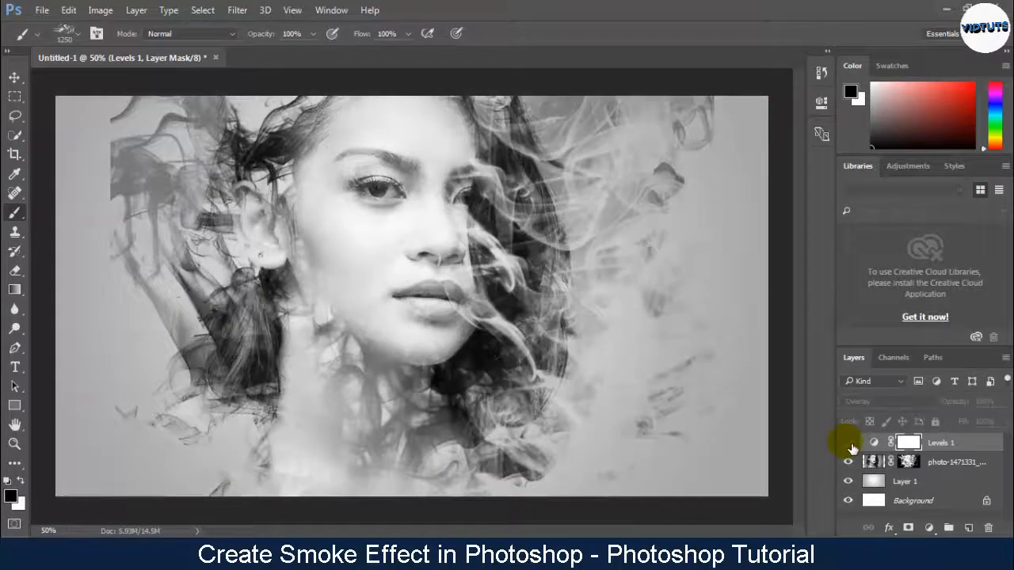
Compare the image with and without the Levels adjustment, and set that layer's opacity to 49%
click(848, 444)
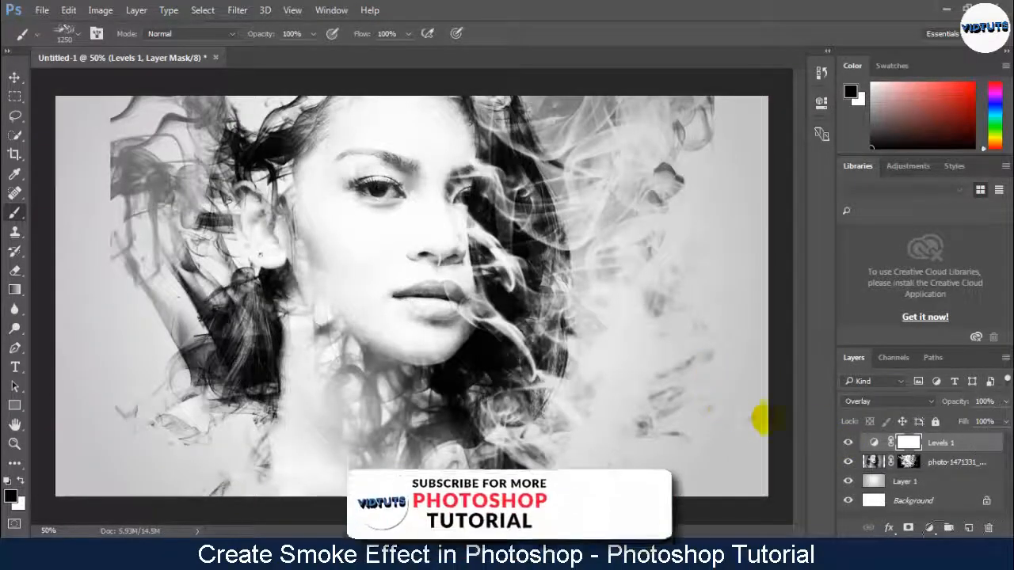
click(1004, 401)
drag(1003, 419, 969, 420)
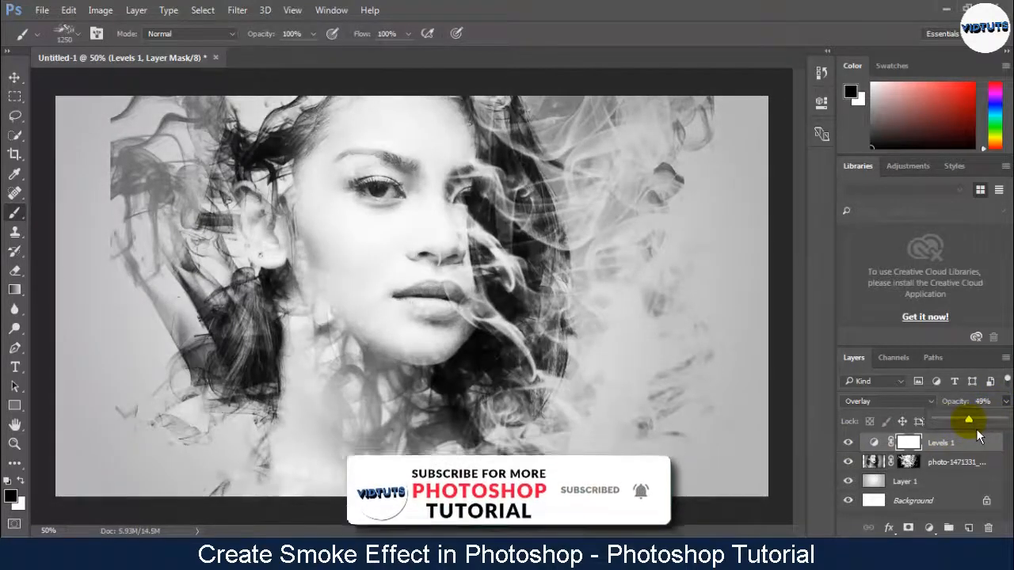